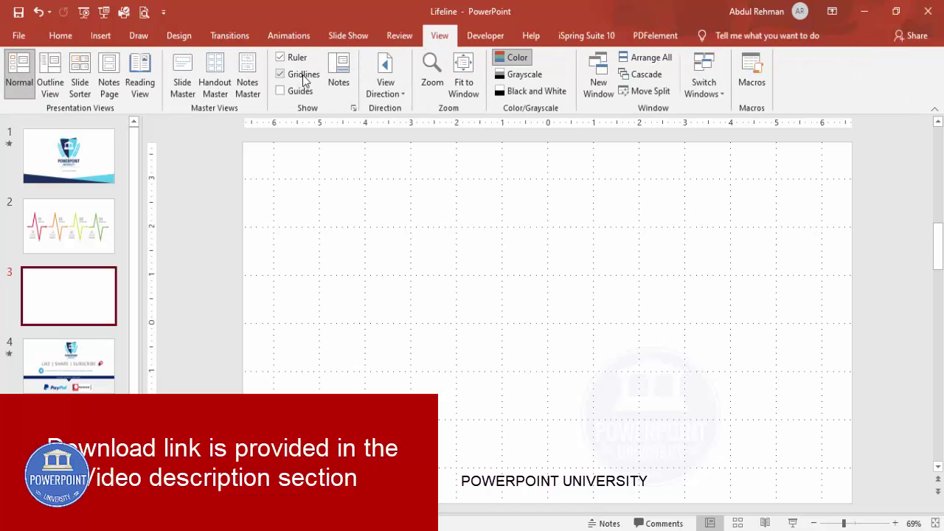
Bring up the Insert tab over the blank third slide with ruler and gridlines showing
{"action": "left_click", "coordinate": [101, 36]}
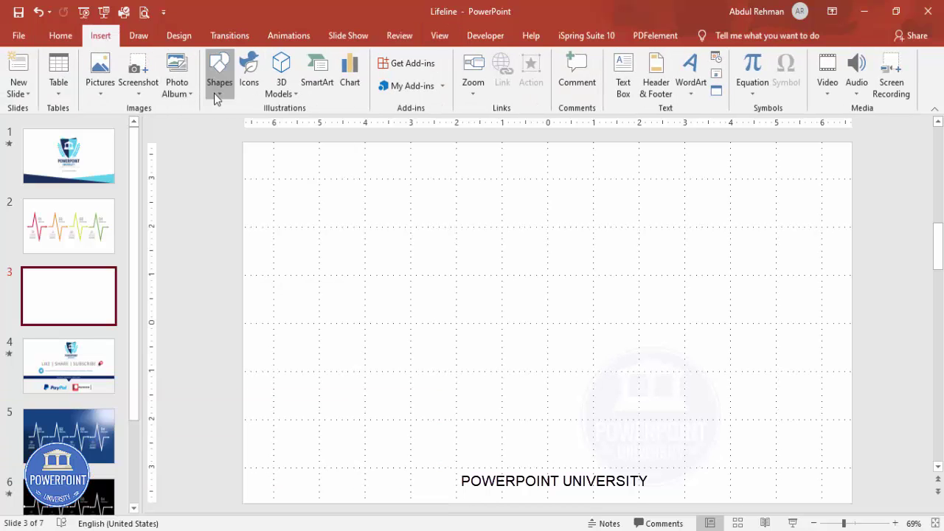
Draw a freeform heartbeat line: flat baseline, sharp peak up, deep dip, flat finish
{"action": "left_click", "coordinate": [218, 87]}
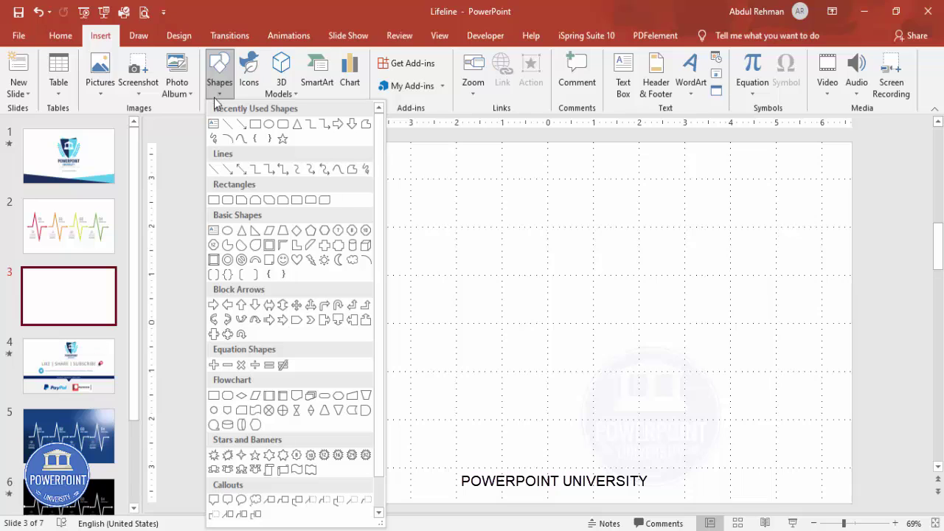
{"action": "left_click", "coordinate": [353, 171]}
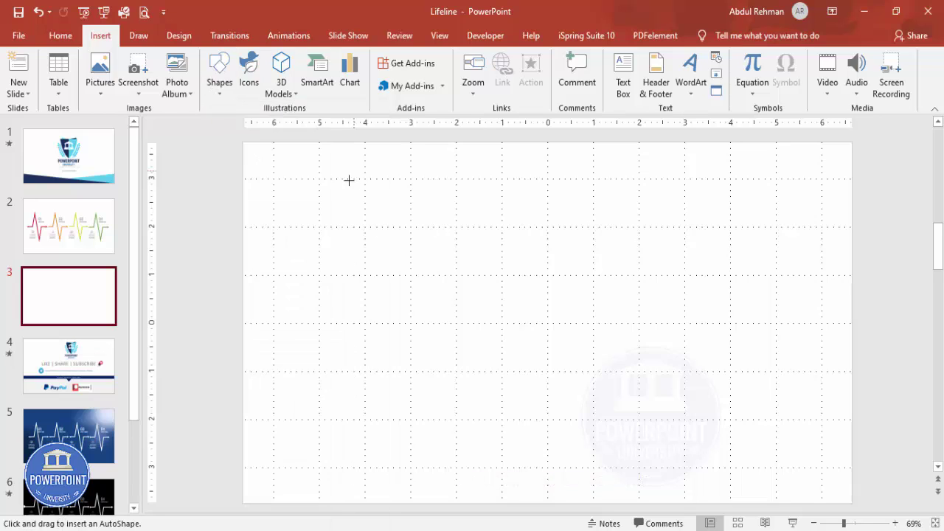
{"action": "left_click", "coordinate": [273, 322]}
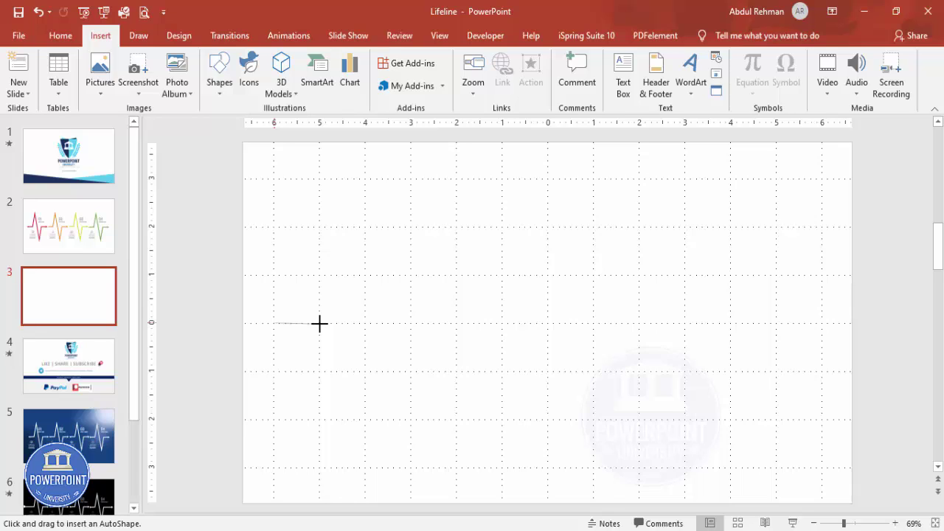
{"action": "left_click", "coordinate": [320, 323]}
{"action": "left_click", "coordinate": [339, 225]}
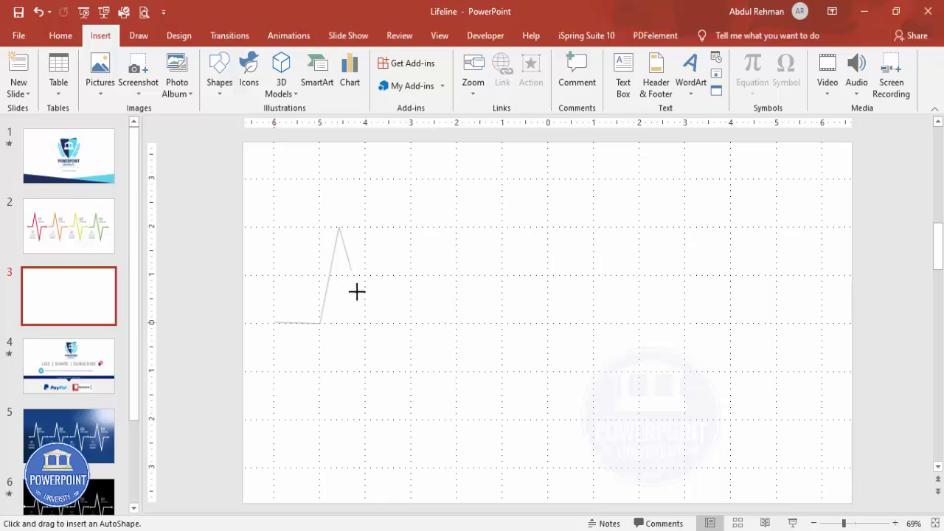
{"action": "left_click", "coordinate": [384, 418]}
{"action": "left_click", "coordinate": [410, 323]}
{"action": "double_click", "coordinate": [456, 323]}
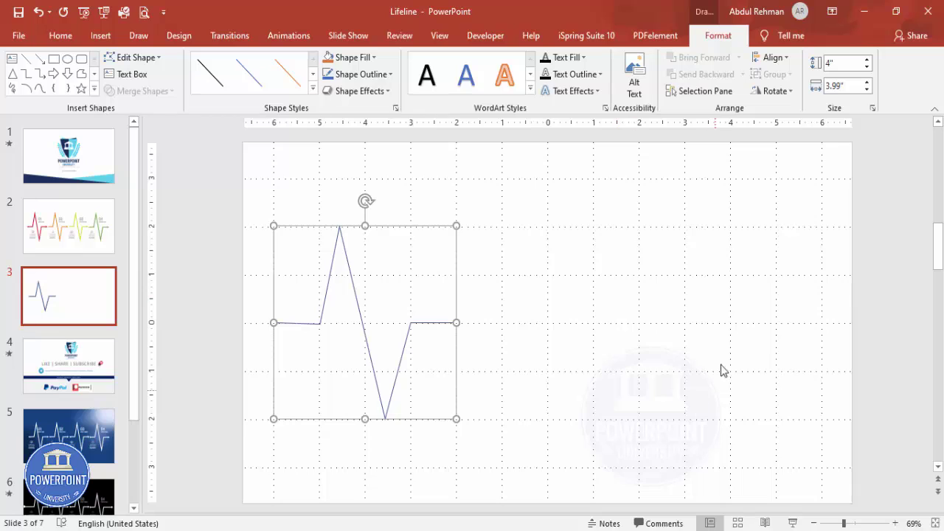
Give the pulse line a red outline with a 6 pt weight
{"action": "left_click", "coordinate": [382, 75]}
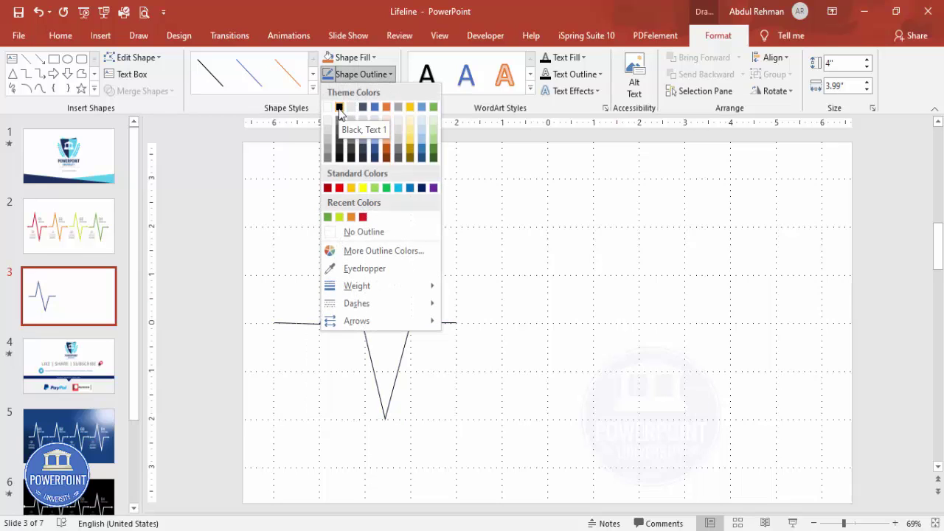
{"action": "left_click", "coordinate": [364, 217]}
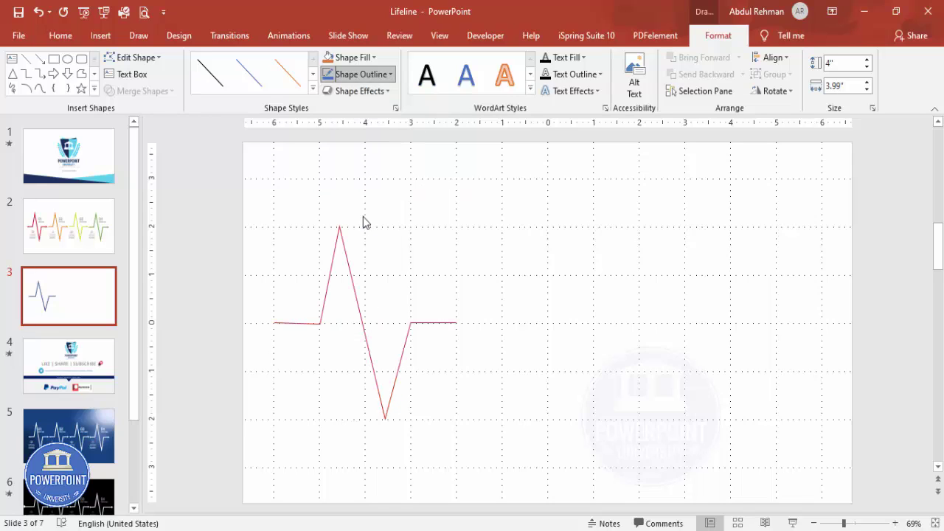
{"action": "left_click", "coordinate": [390, 75]}
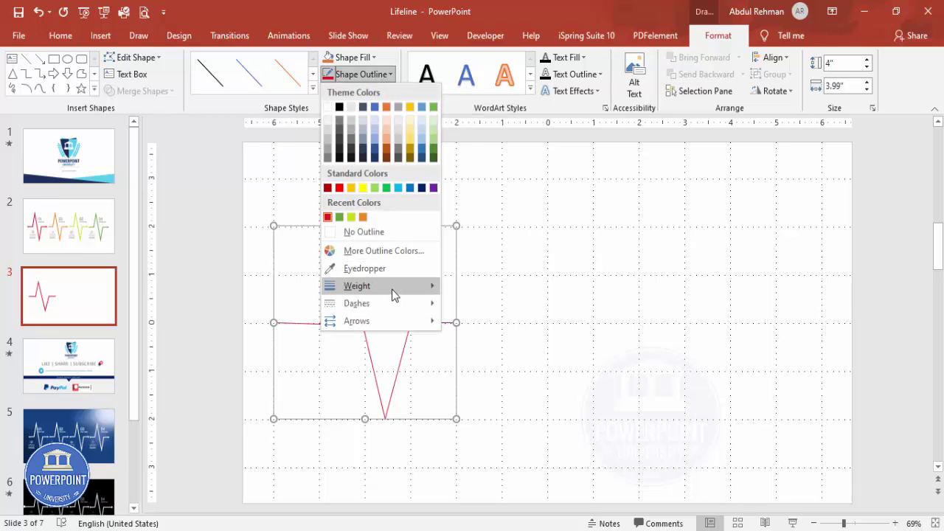
{"action": "mouse_move", "coordinate": [392, 288]}
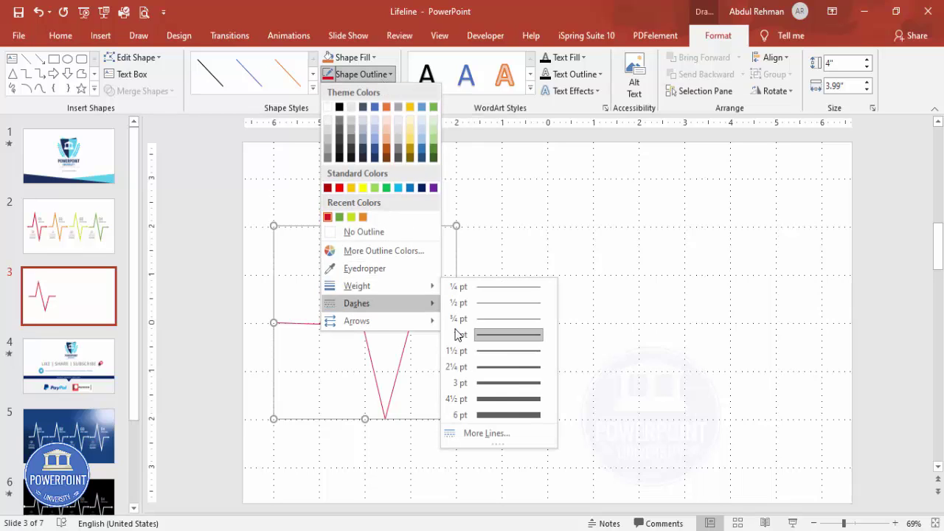
{"action": "left_click", "coordinate": [505, 415]}
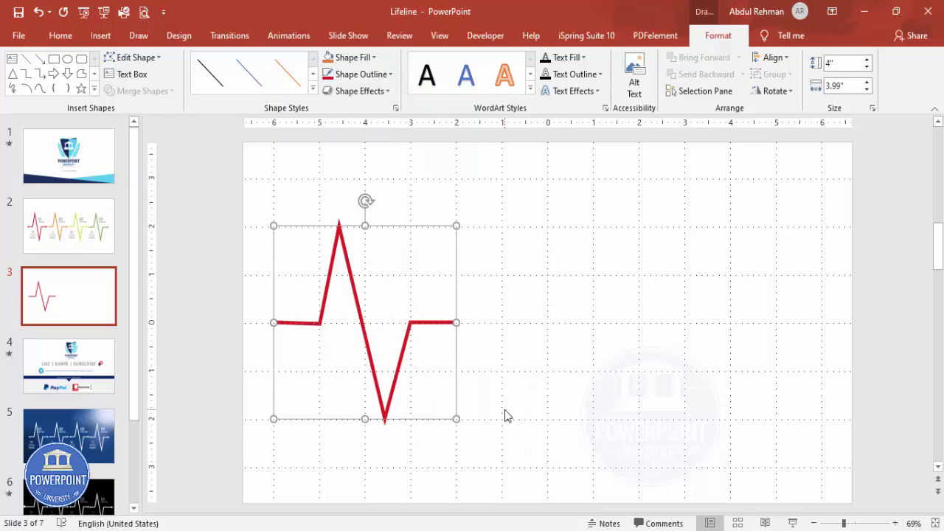
{"action": "right_click", "coordinate": [446, 325]}
In Format Shape, set the line's End Arrow type to an arrowhead
{"action": "left_click", "coordinate": [502, 295]}
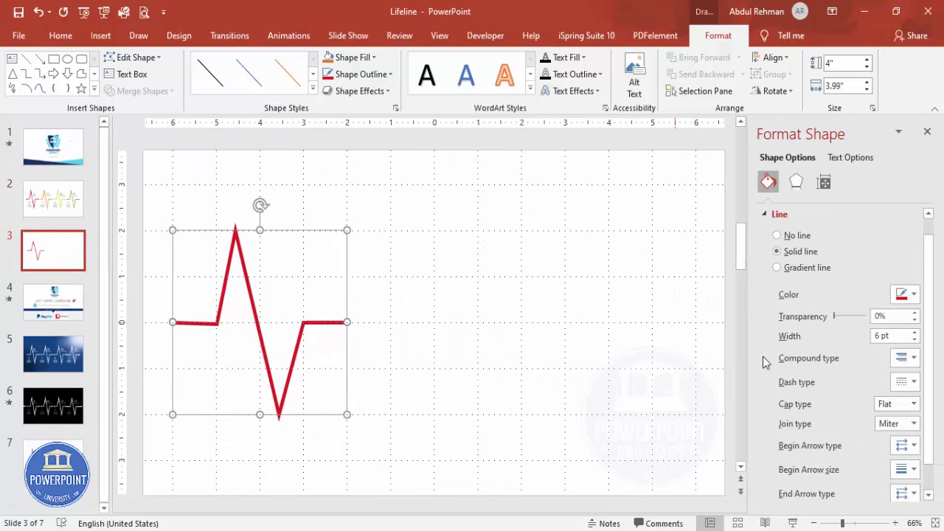
{"action": "scroll", "coordinate": [934, 384], "scroll_direction": "down", "scroll_amount": 1}
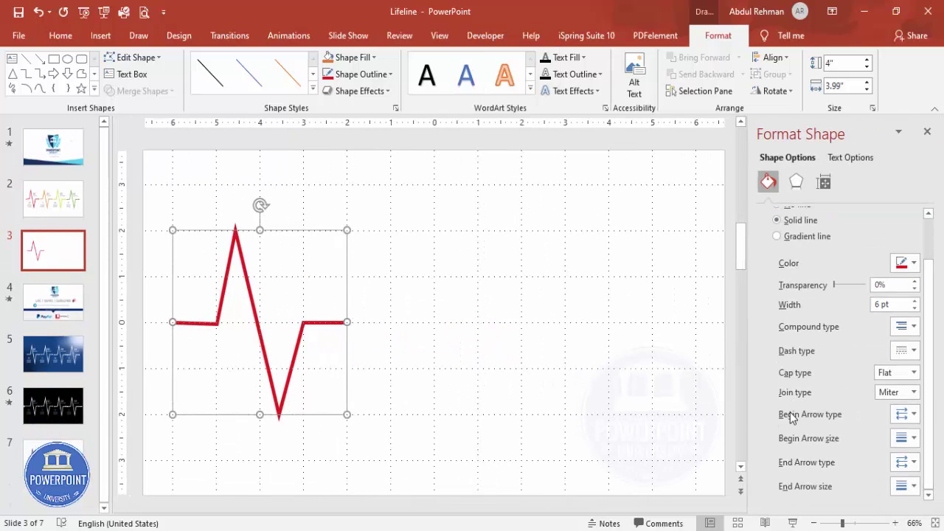
{"action": "left_click", "coordinate": [910, 439]}
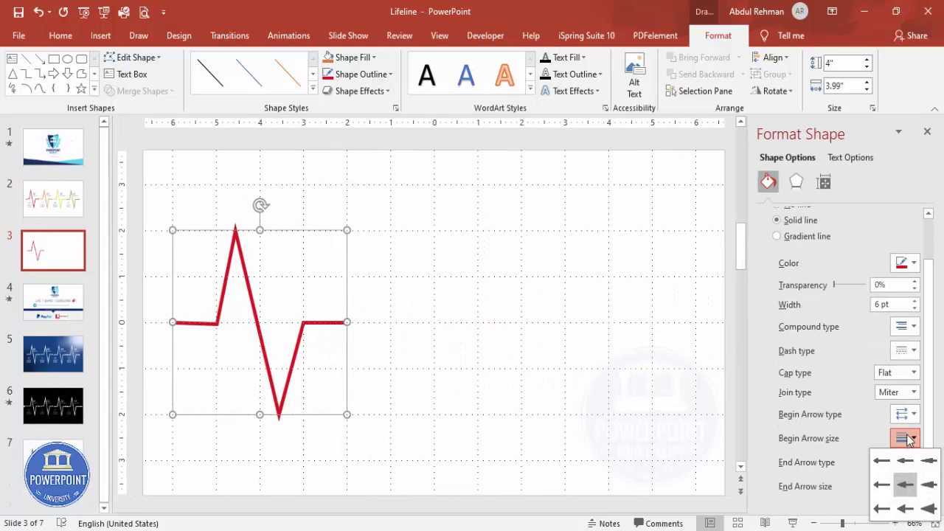
{"action": "left_click", "coordinate": [931, 428]}
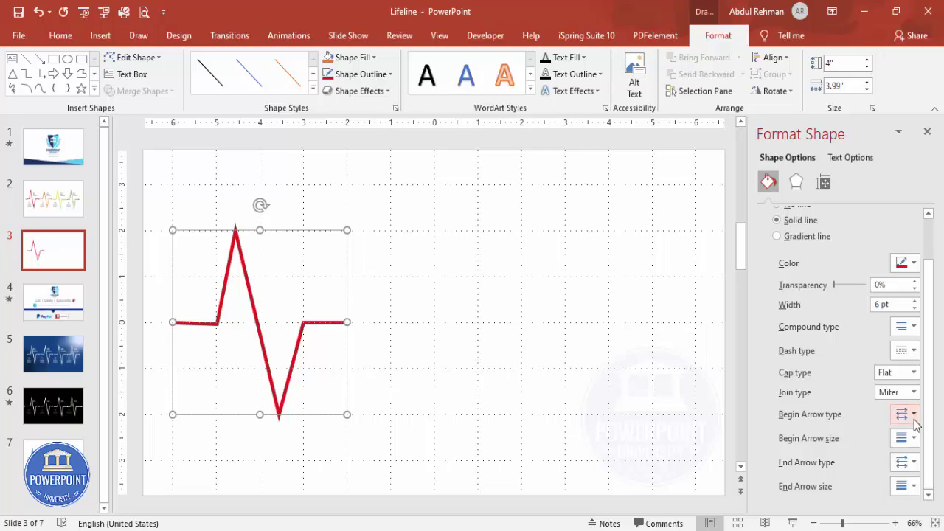
{"action": "left_click", "coordinate": [912, 461]}
{"action": "left_click", "coordinate": [882, 508]}
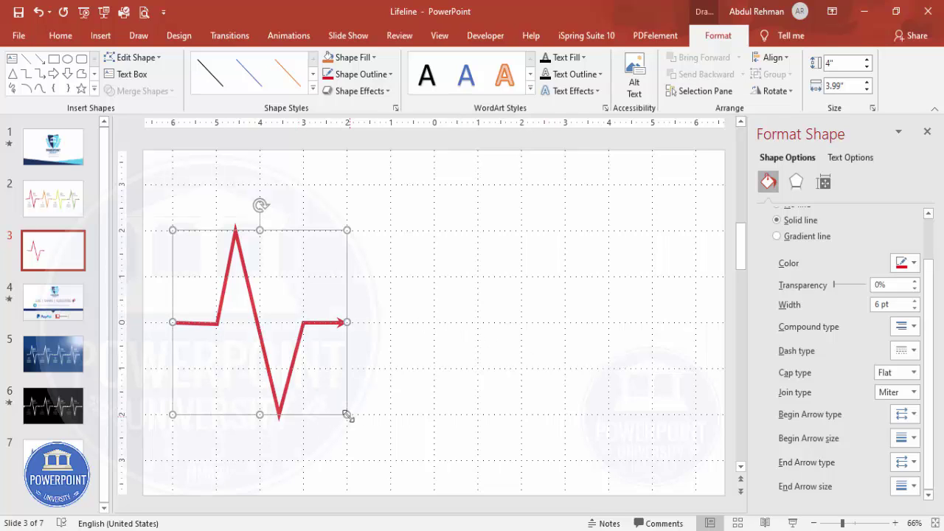
Narrow and shorten the red pulse arrow, then copy it end to end across the slide
{"action": "left_click_drag", "start_coordinate": [347, 321], "coordinate": [288, 319]}
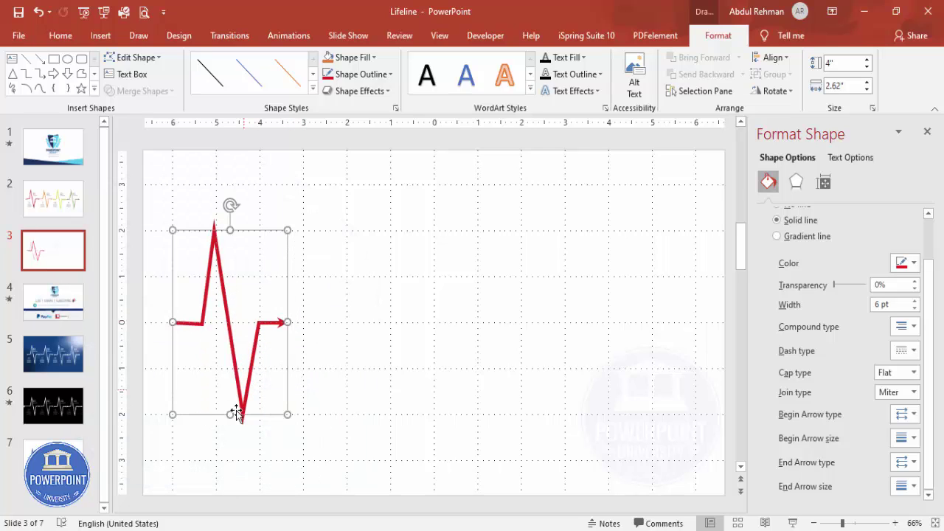
{"action": "left_click_drag", "start_coordinate": [232, 416], "coordinate": [231, 400]}
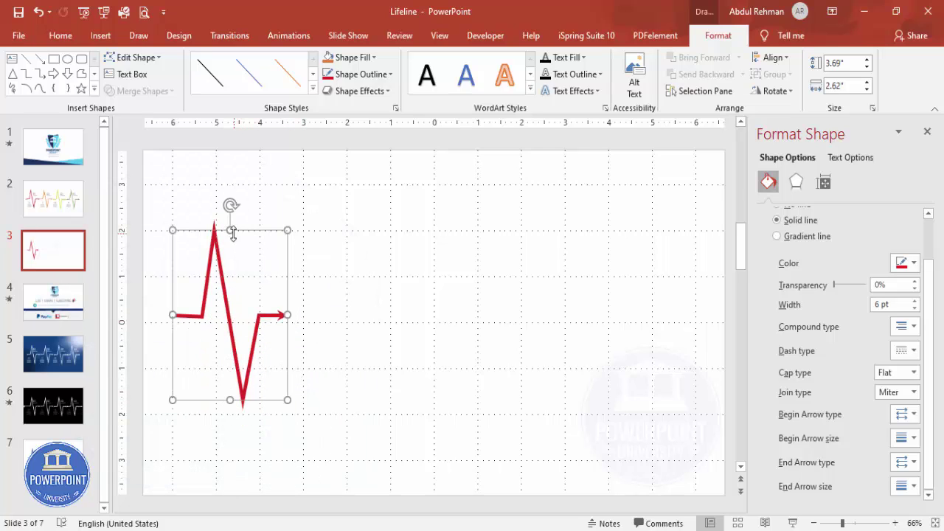
{"action": "mouse_move", "coordinate": [230, 231]}
{"action": "left_mouse_down"}
{"action": "mouse_move", "coordinate": [230, 247]}
{"action": "mouse_move", "coordinate": [232, 226]}
{"action": "mouse_move", "coordinate": [231, 235]}
{"action": "left_mouse_up"}
{"action": "left_click_drag", "start_coordinate": [230, 401], "coordinate": [230, 408]}
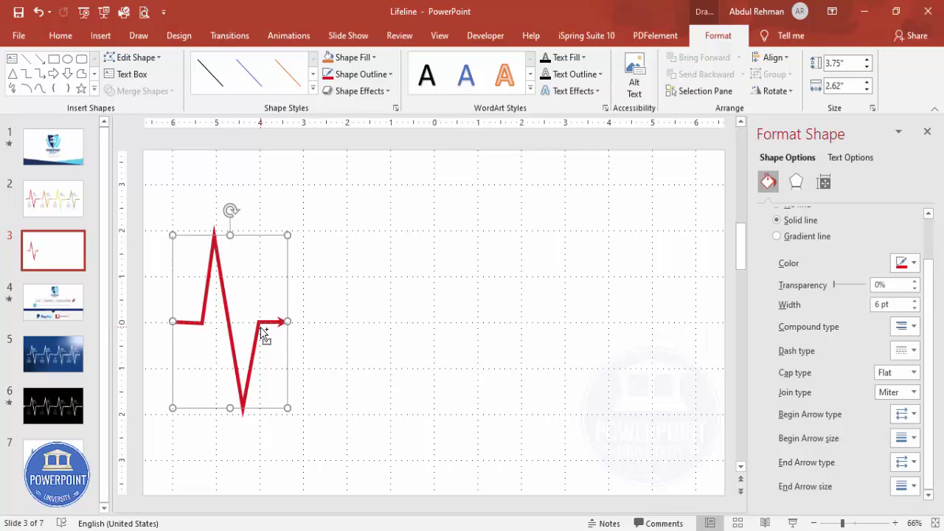
{"action": "left_click_drag", "start_coordinate": [263, 332], "coordinate": [601, 337]}
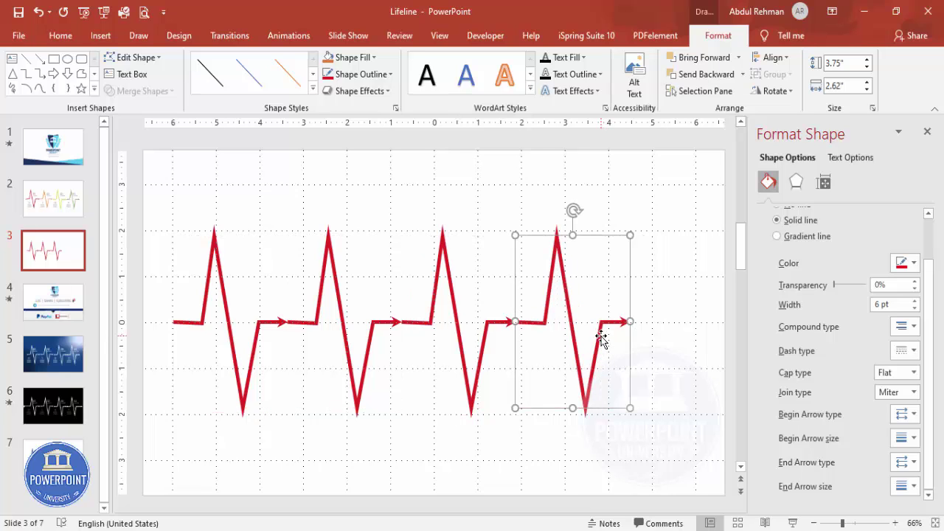
Nudge all four pulse arrows right with Ctrl+Right and hide the slide gridlines
{"action": "left_click", "coordinate": [654, 252]}
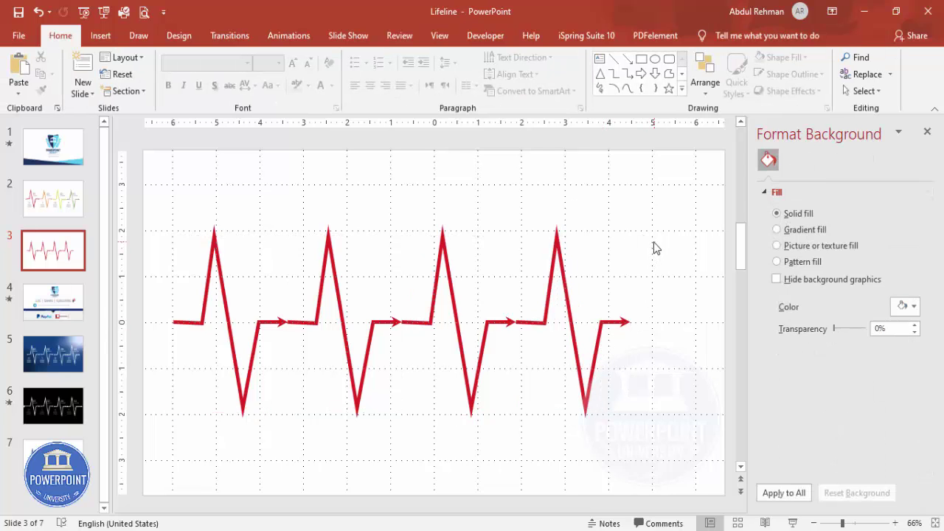
{"action": "key", "text": "ctrl+a"}
{"action": "key", "text": "ctrl+Right"}
{"action": "key", "text": "ctrl+Right"}
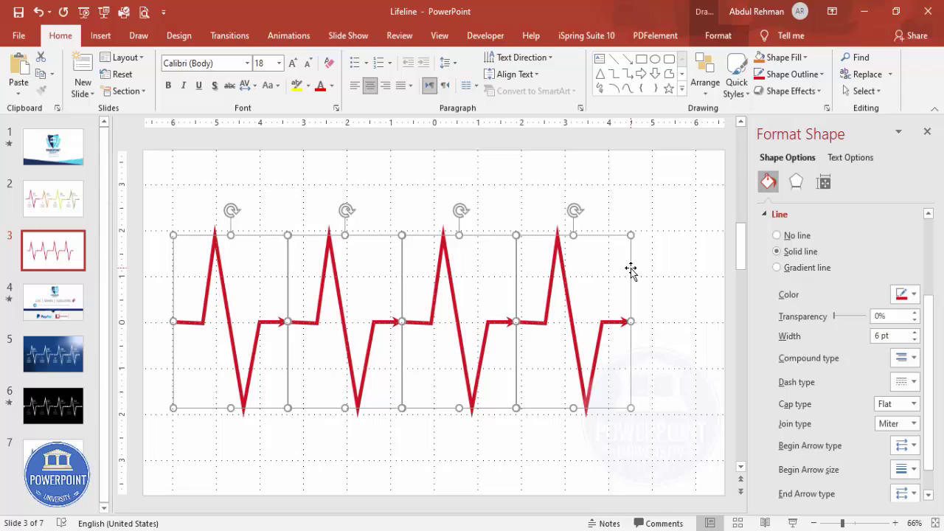
{"action": "key", "text": "ctrl+Right"}
{"action": "key", "text": "ctrl+Right"}
{"action": "key", "text": "ctrl+Right"}
{"action": "key", "text": "ctrl+Right"}
{"action": "key", "text": "ctrl+Right"}
{"action": "key", "text": "ctrl+Right"}
{"action": "key", "text": "ctrl+Right"}
{"action": "key", "text": "ctrl+Right"}
{"action": "key", "text": "ctrl+Right"}
{"action": "key", "text": "ctrl+Right"}
{"action": "key", "text": "ctrl+Right"}
{"action": "key", "text": "ctrl+Right"}
{"action": "key", "text": "ctrl+Right"}
{"action": "key", "text": "ctrl+Right"}
{"action": "key", "text": "ctrl+Right"}
{"action": "key", "text": "ctrl+Right"}
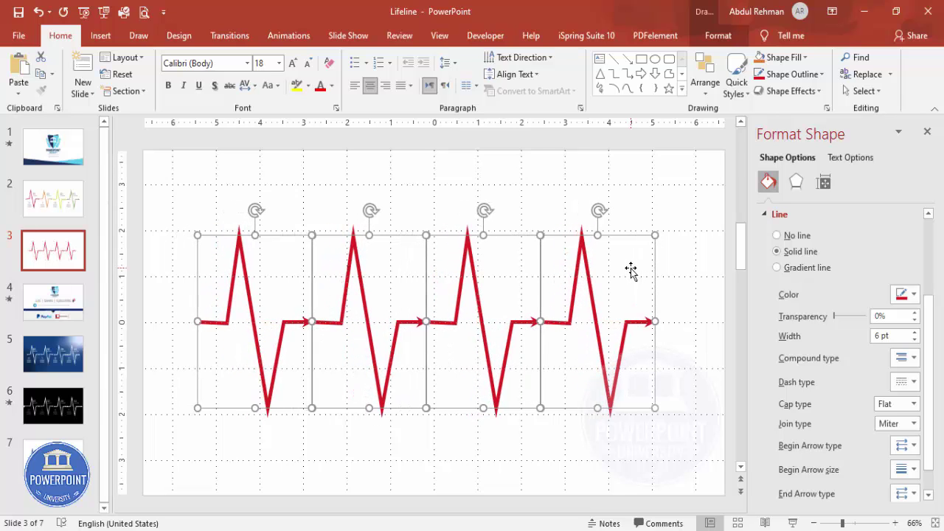
{"action": "key", "text": "ctrl+Right"}
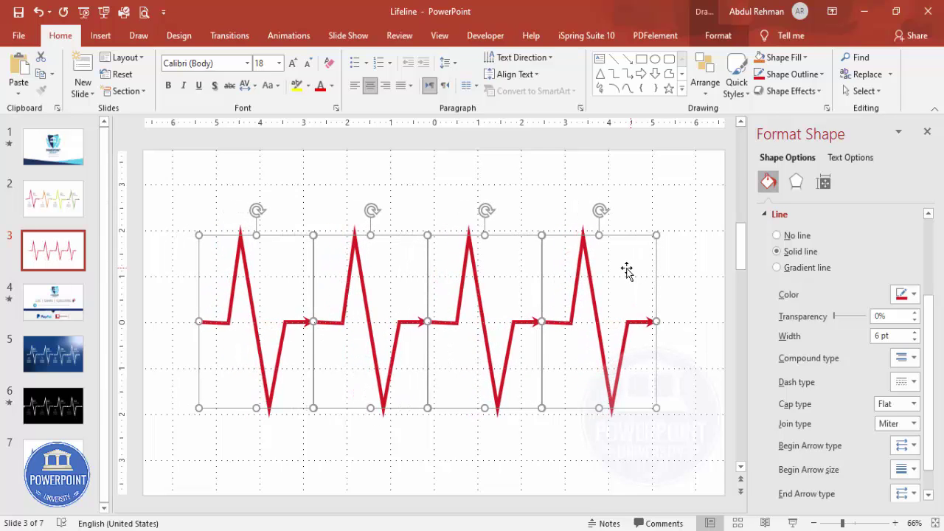
{"action": "left_click", "coordinate": [671, 322]}
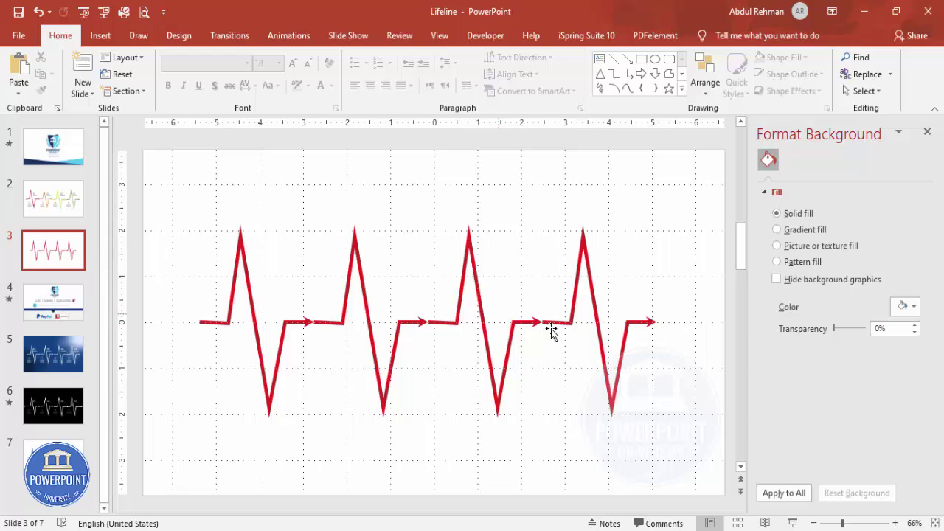
{"action": "left_click", "coordinate": [438, 37]}
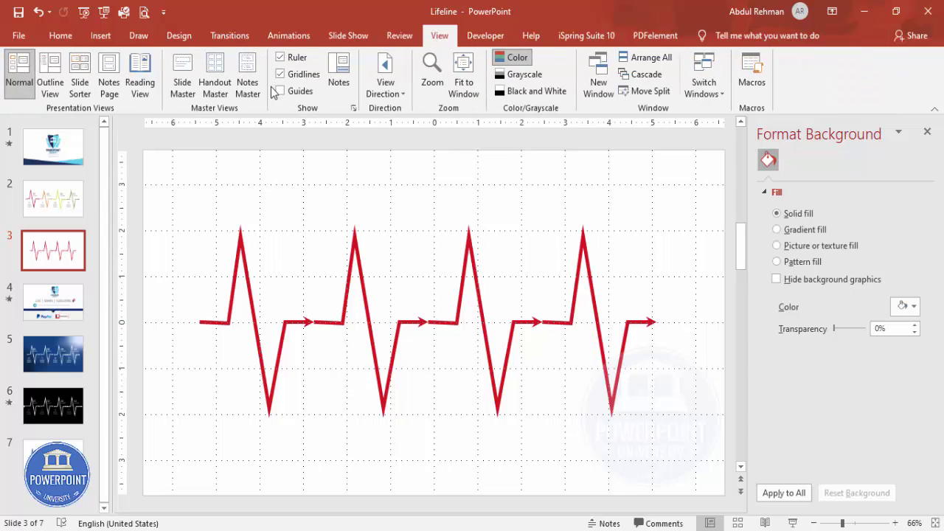
{"action": "left_click", "coordinate": [297, 81]}
Select all four heartbeat arrows and raise their line width to 7 pt
{"action": "left_click", "coordinate": [246, 281]}
{"action": "left_click", "coordinate": [359, 262], "text": "shift"}
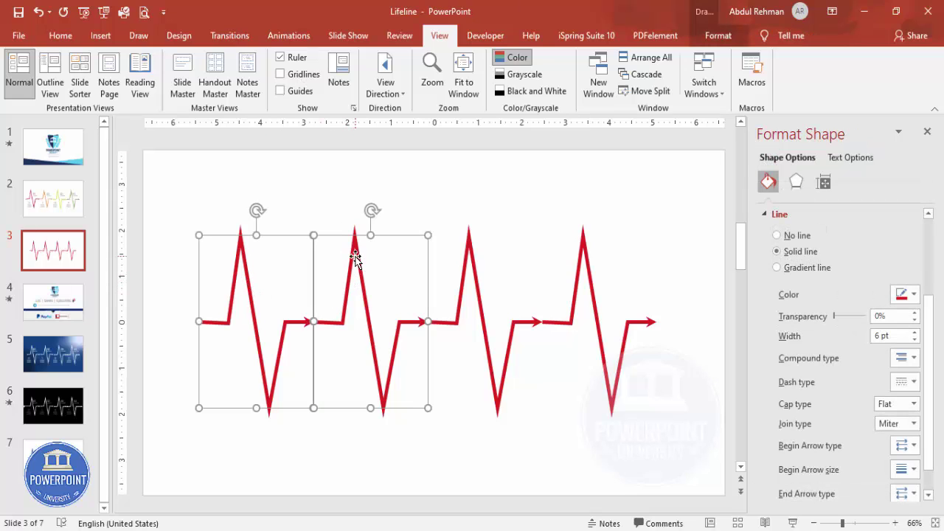
{"action": "left_click", "coordinate": [472, 263], "text": "shift"}
{"action": "left_click", "coordinate": [580, 248], "text": "shift"}
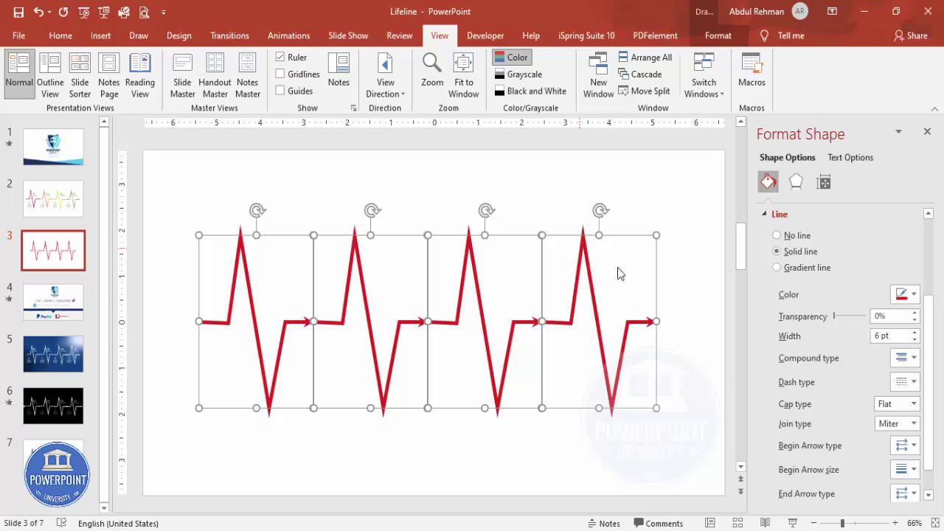
{"action": "left_click", "coordinate": [916, 333]}
{"action": "left_click", "coordinate": [915, 333]}
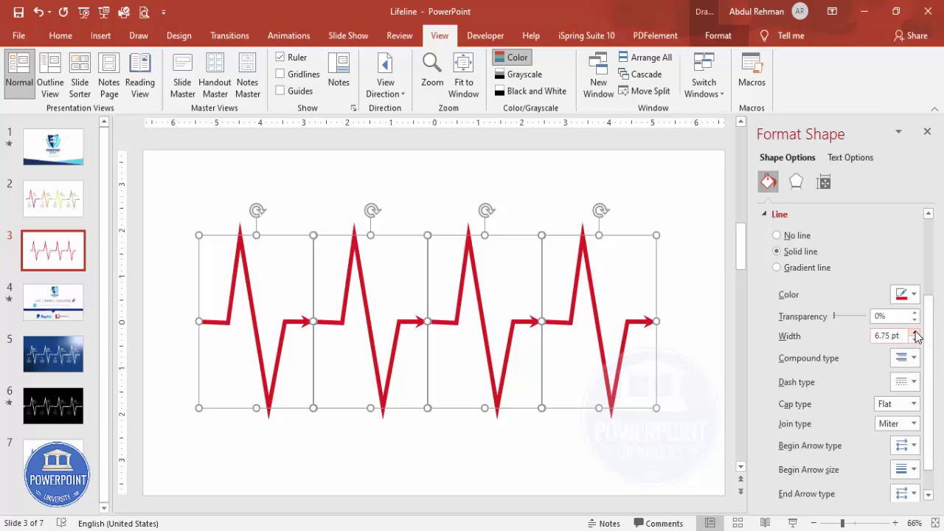
{"action": "left_click", "coordinate": [687, 316]}
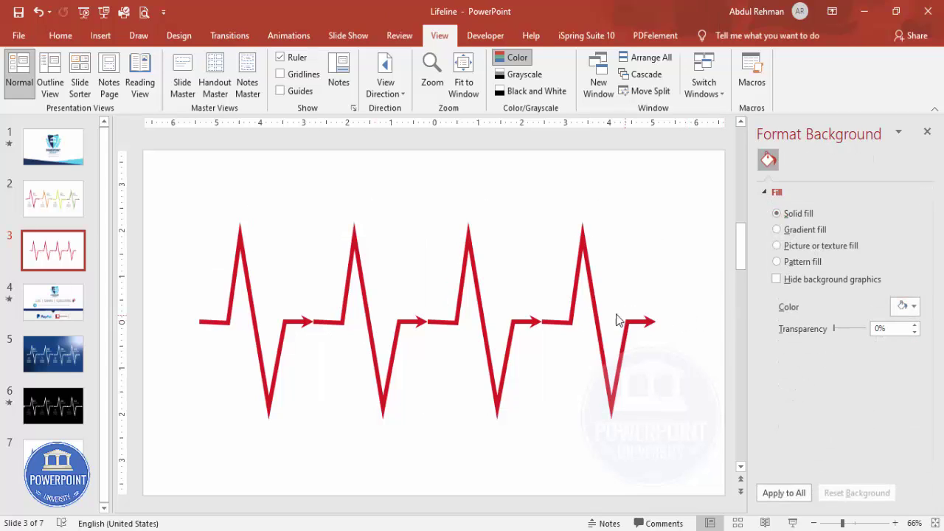
Nudge the first heartbeat arrow two steps to the left
{"action": "left_click", "coordinate": [251, 300]}
{"action": "key", "text": "Left"}
{"action": "key", "text": "Left"}
{"action": "key", "text": "Left"}
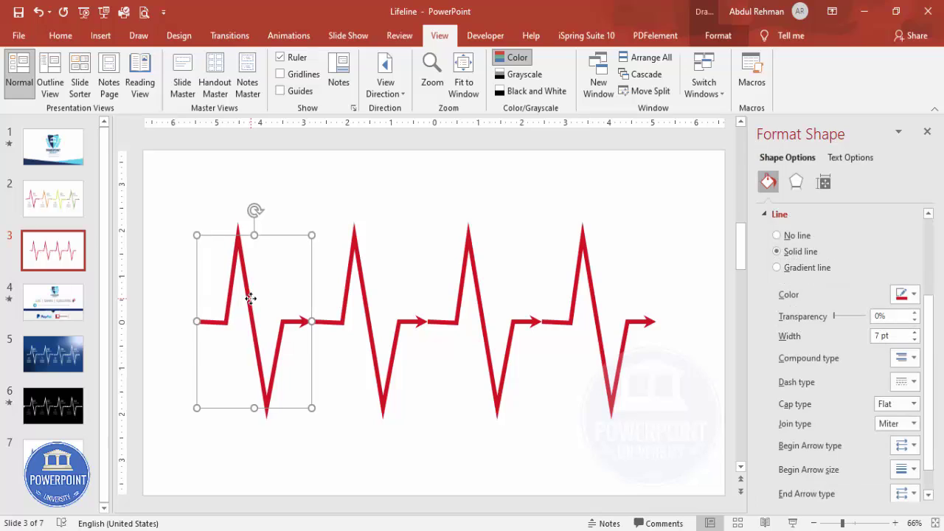
{"action": "key", "text": "Left"}
{"action": "key", "text": "Left"}
{"action": "key", "text": "Left"}
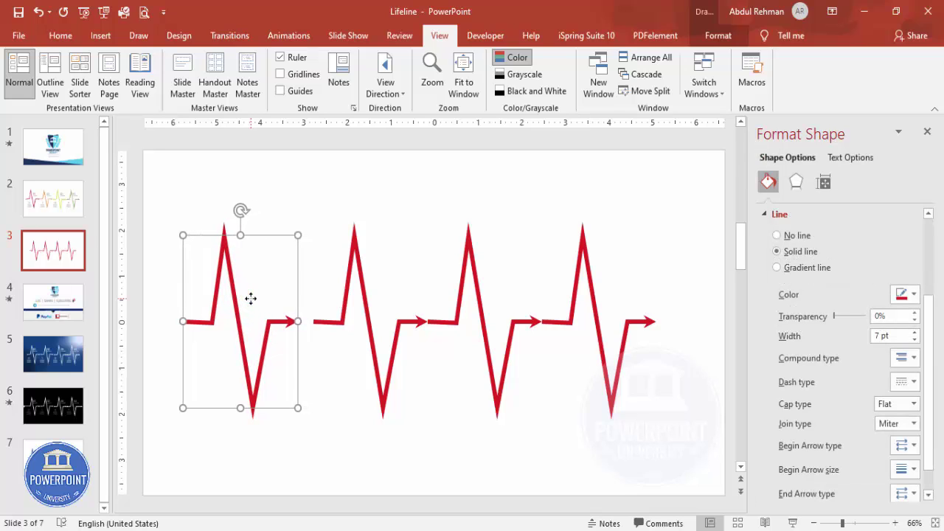
Select all four arrows and Distribute Horizontally so they join evenly
{"action": "left_click", "coordinate": [349, 279]}
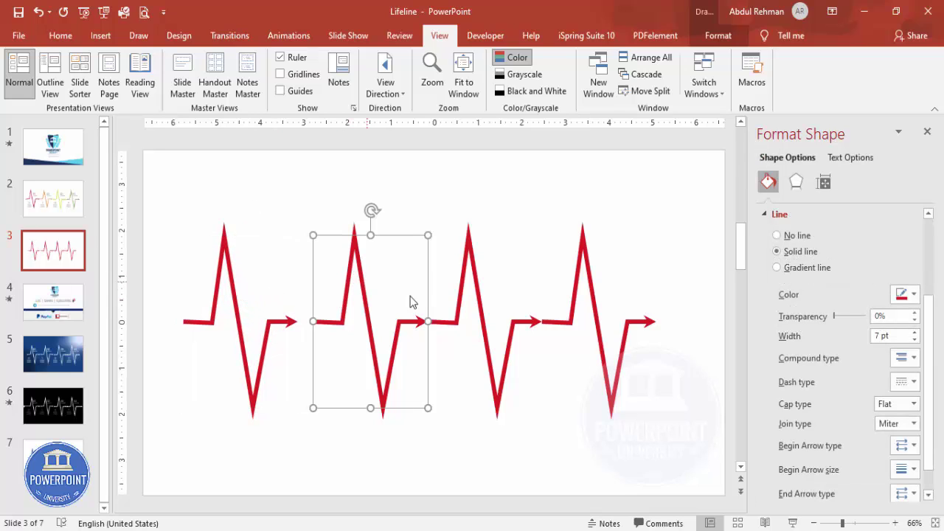
{"action": "left_click", "coordinate": [460, 291], "text": "shift"}
{"action": "left_click", "coordinate": [220, 276], "text": "shift"}
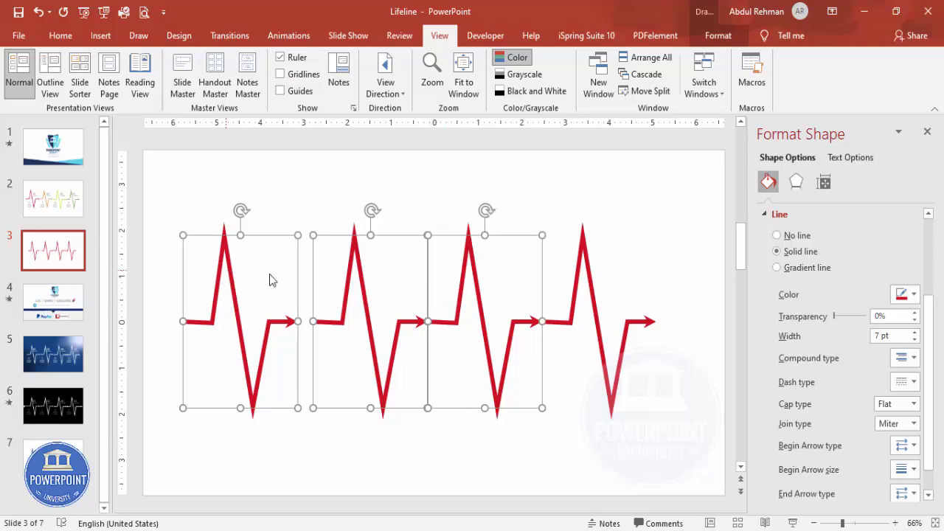
{"action": "left_click", "coordinate": [582, 269], "text": "shift"}
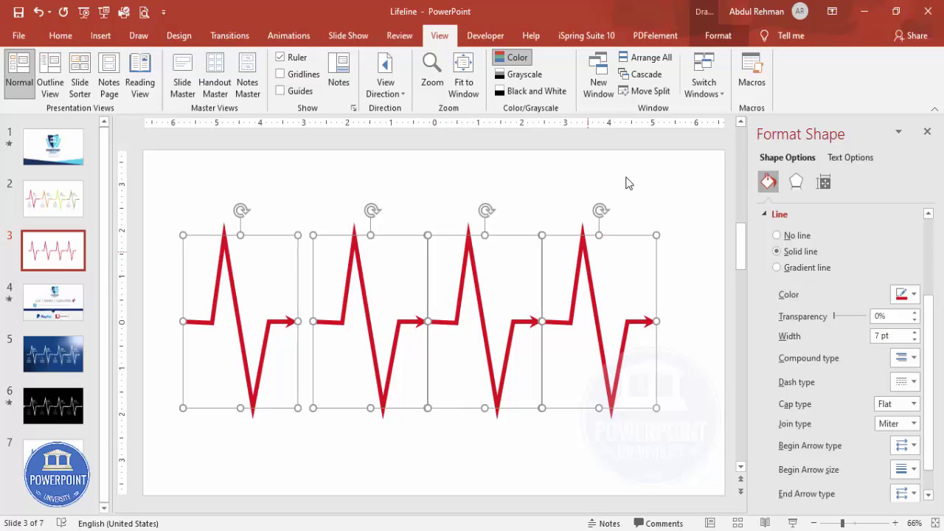
{"action": "left_click", "coordinate": [716, 37]}
{"action": "left_click", "coordinate": [769, 57]}
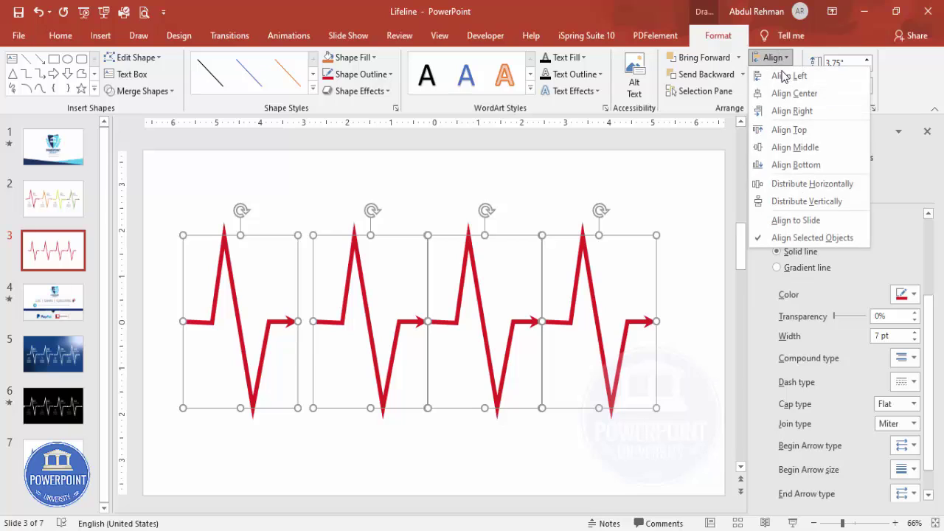
{"action": "left_click", "coordinate": [812, 183]}
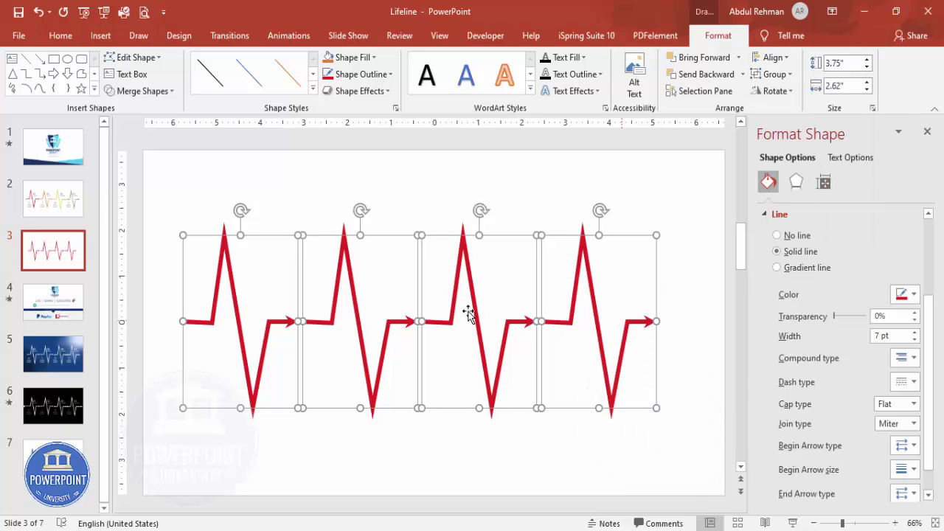
{"action": "left_click", "coordinate": [654, 304]}
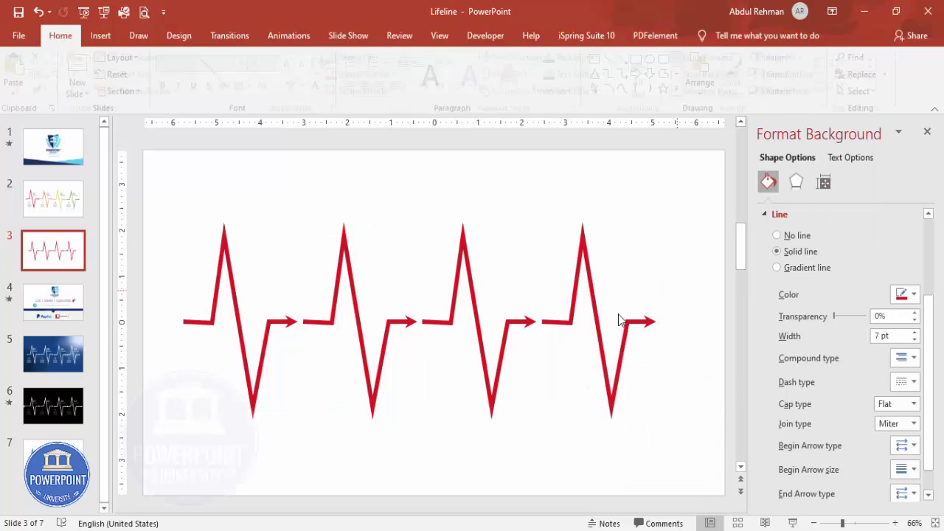
Outline the second, third and fourth arrows in orange, lime and green
{"action": "left_click", "coordinate": [356, 308]}
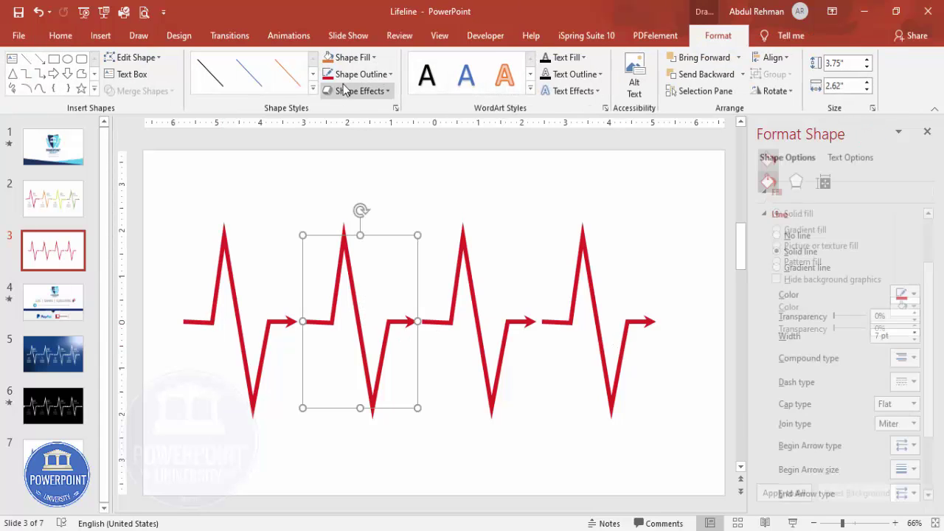
{"action": "left_click", "coordinate": [362, 75]}
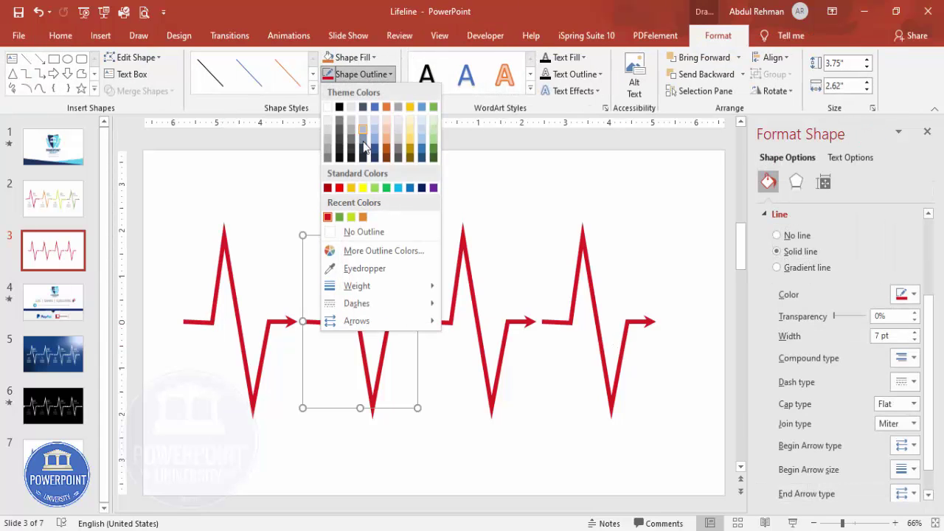
{"action": "left_click", "coordinate": [362, 217]}
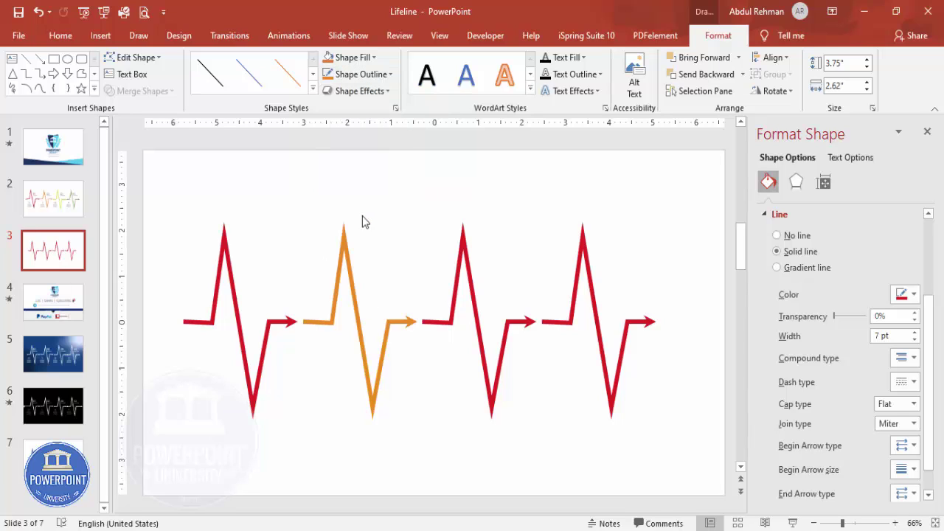
{"action": "left_click", "coordinate": [467, 254]}
{"action": "left_click", "coordinate": [361, 74]}
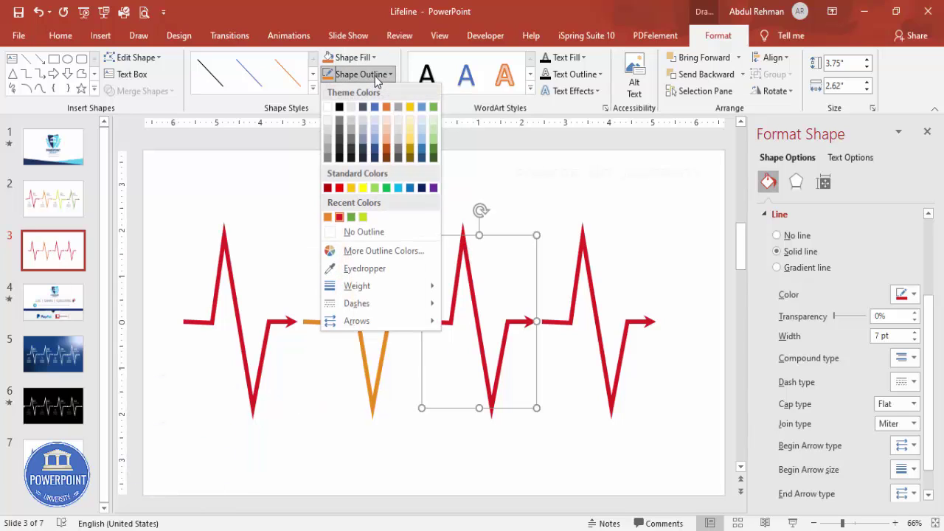
{"action": "left_click", "coordinate": [363, 217]}
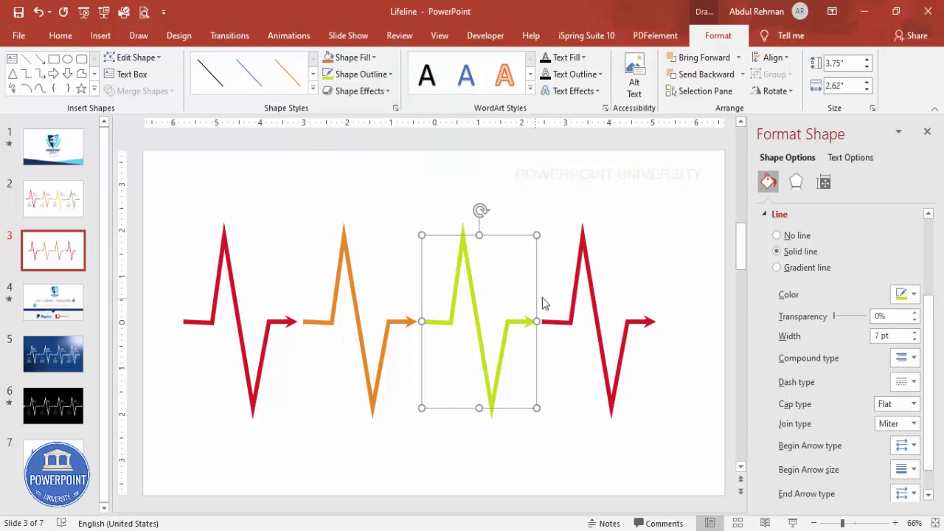
{"action": "left_click", "coordinate": [571, 281]}
{"action": "left_click", "coordinate": [369, 74]}
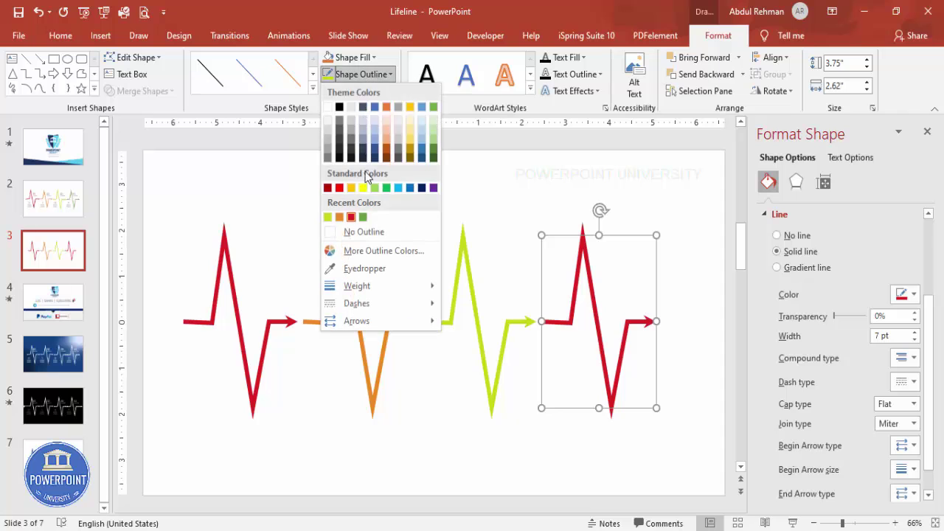
{"action": "left_click", "coordinate": [363, 217]}
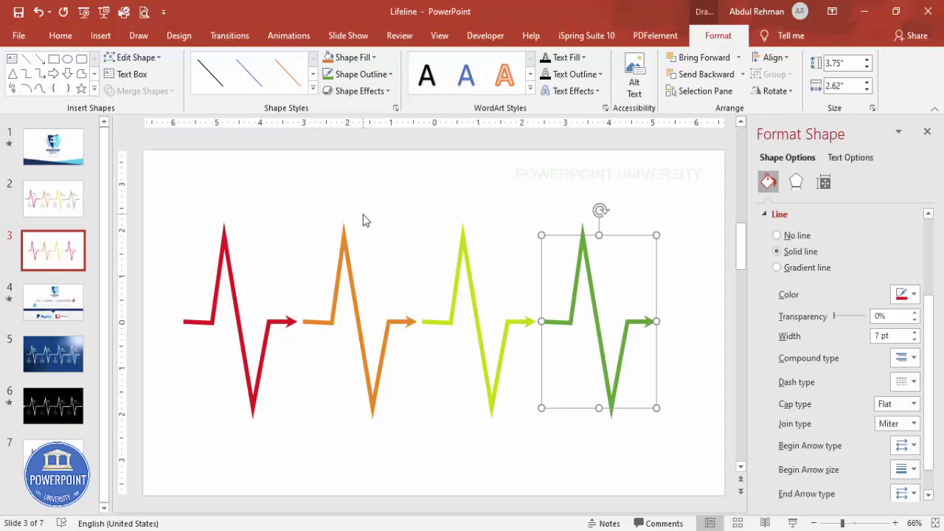
{"action": "left_click", "coordinate": [466, 197]}
Add a text box reading '01' beside the first arrow's peak
{"action": "left_click", "coordinate": [100, 35]}
{"action": "left_click", "coordinate": [623, 82]}
{"action": "left_click_drag", "start_coordinate": [241, 244], "coordinate": [280, 265]}
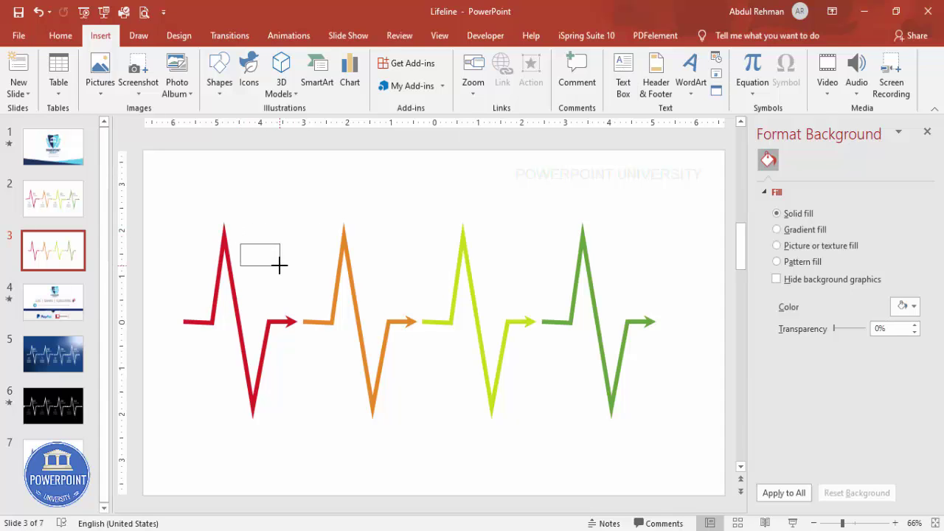
{"action": "type", "text": "01"}
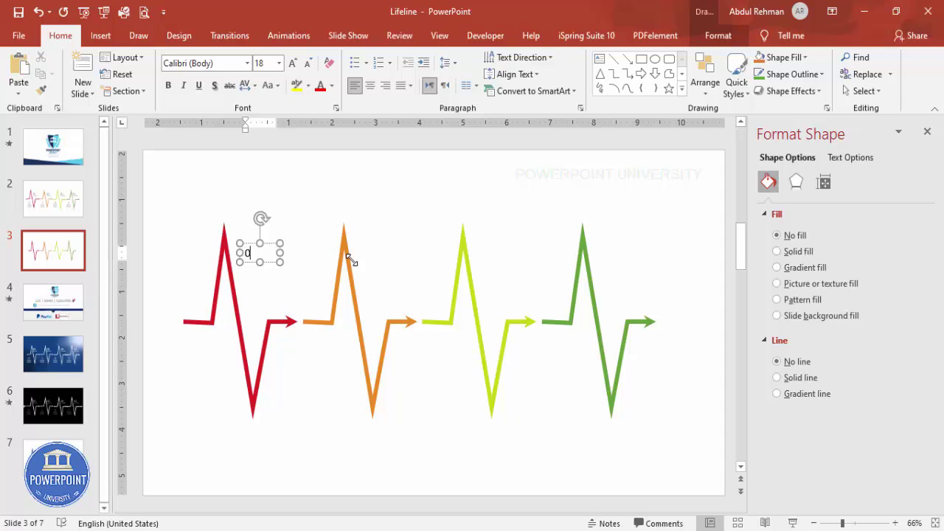